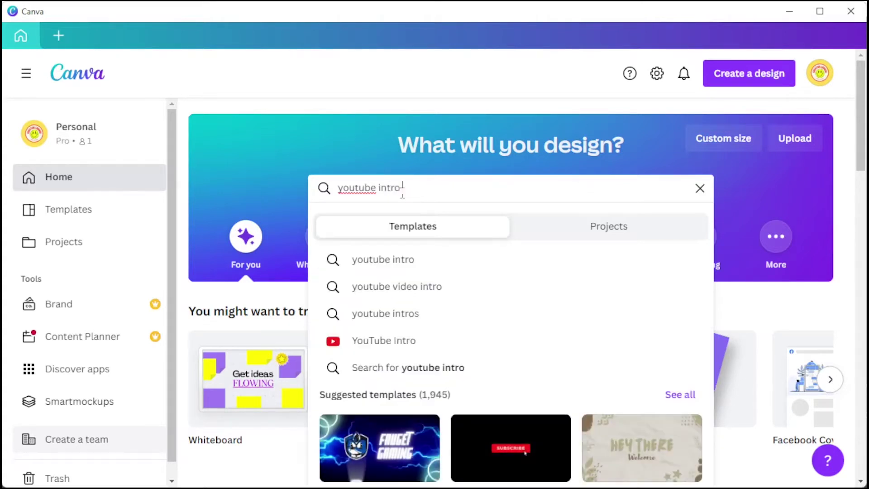
Step: Search the template library for "youtube video"
type("ou")
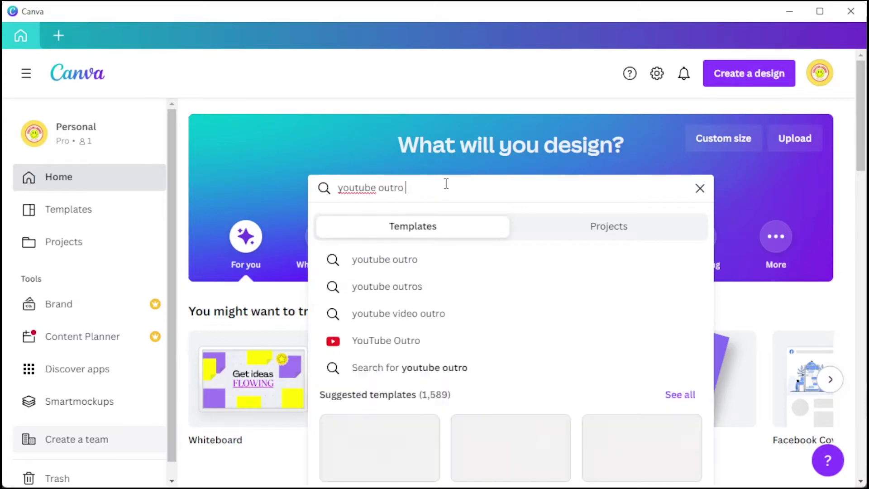
type("banner")
double_click(393, 188)
type("video")
key("Return")
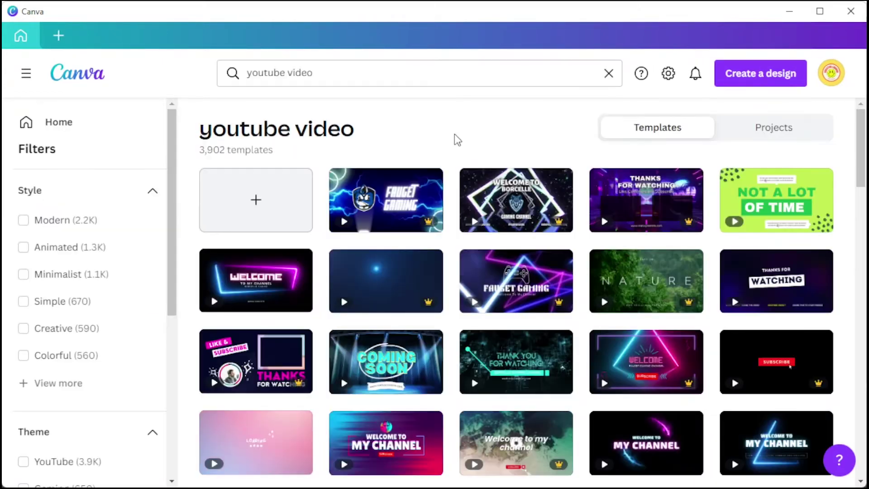
Step: Browse the YouTube video templates and open Beige Minimalist Animated Loading YouTube Intro for editing
scroll(474, 139, "down", 15)
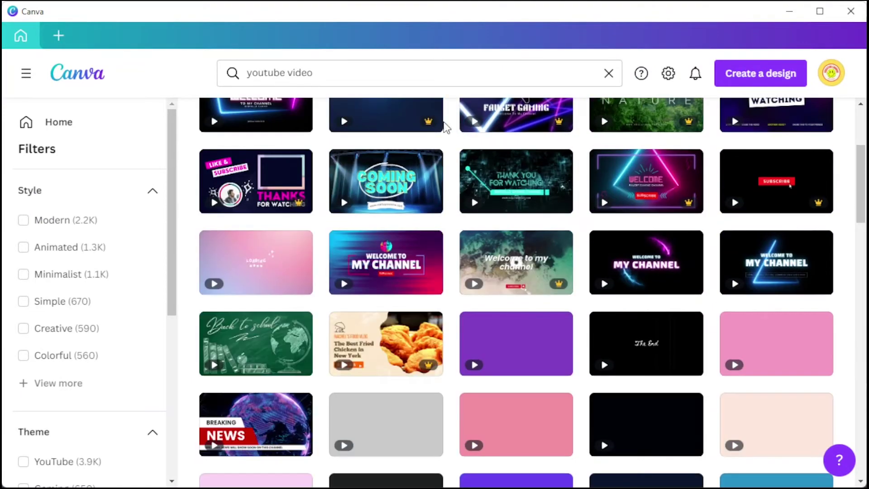
scroll(434, 150, "down", 15)
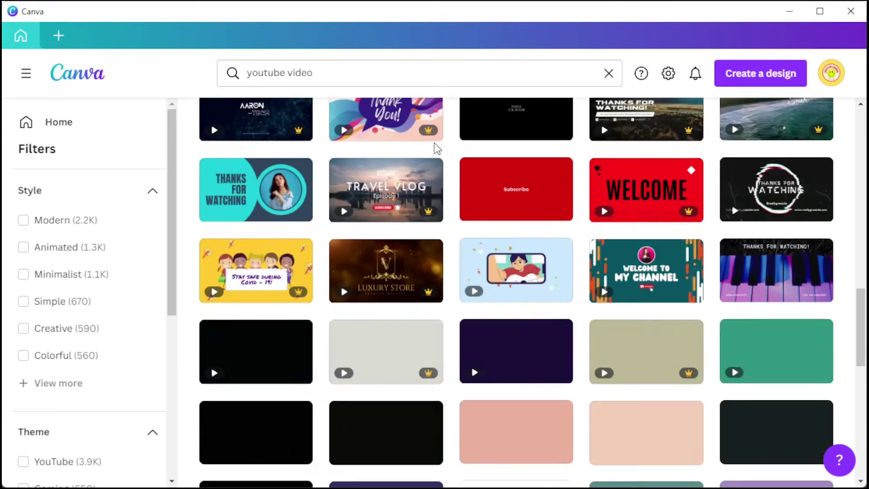
scroll(435, 149, "down", 4)
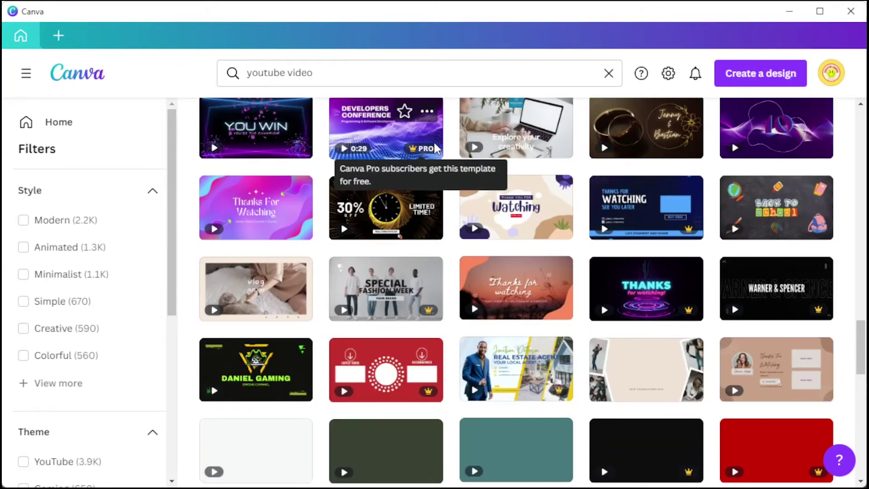
left_click(432, 152)
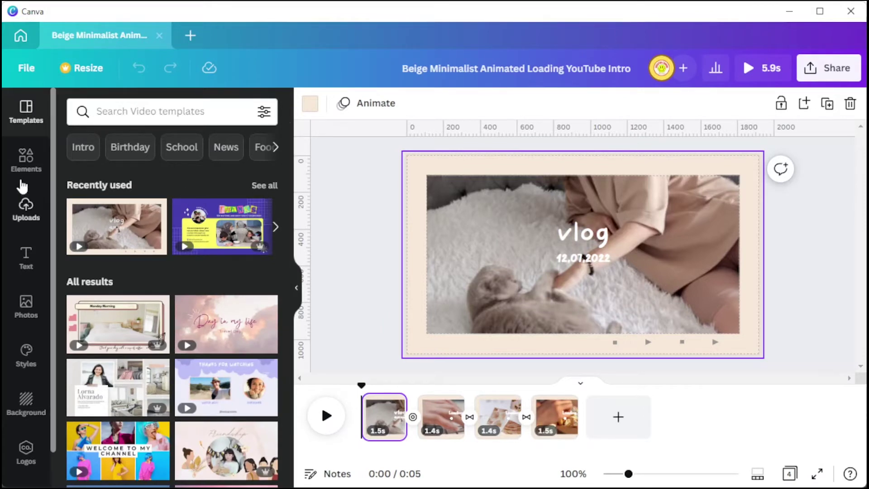
Step: Add a blank fifth page and insert the 34-second rain puddle clip from the stock videos on it
left_click(27, 167)
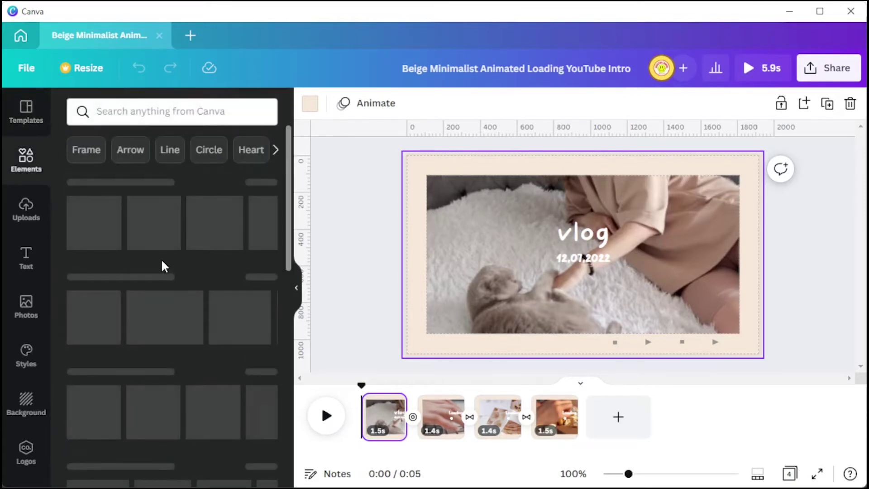
left_click(617, 417)
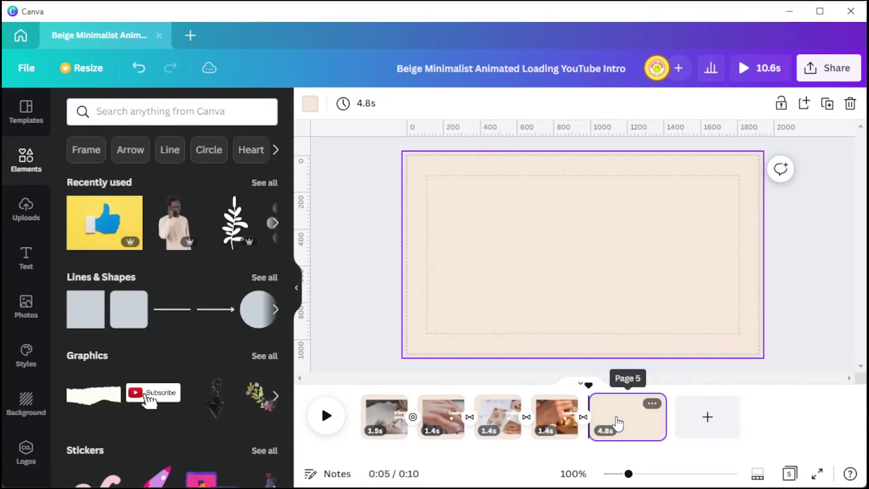
scroll(219, 273, "down", 10)
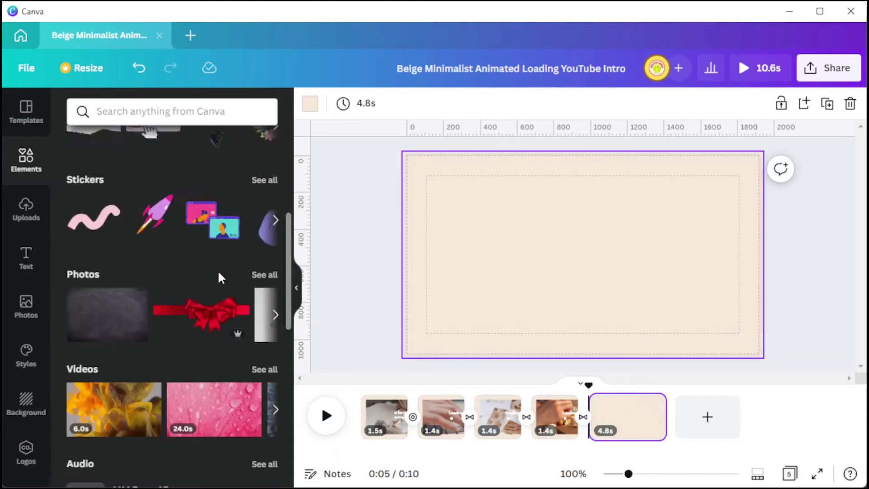
left_click(262, 189)
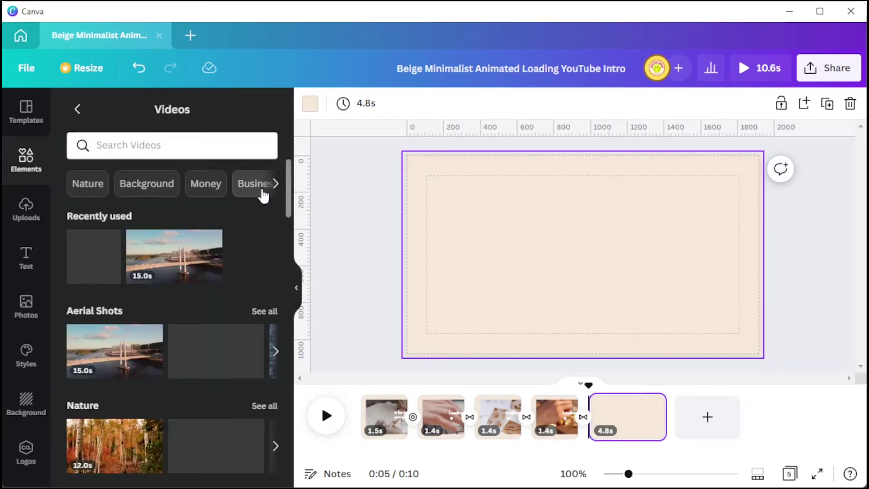
scroll(266, 219, "down", 10)
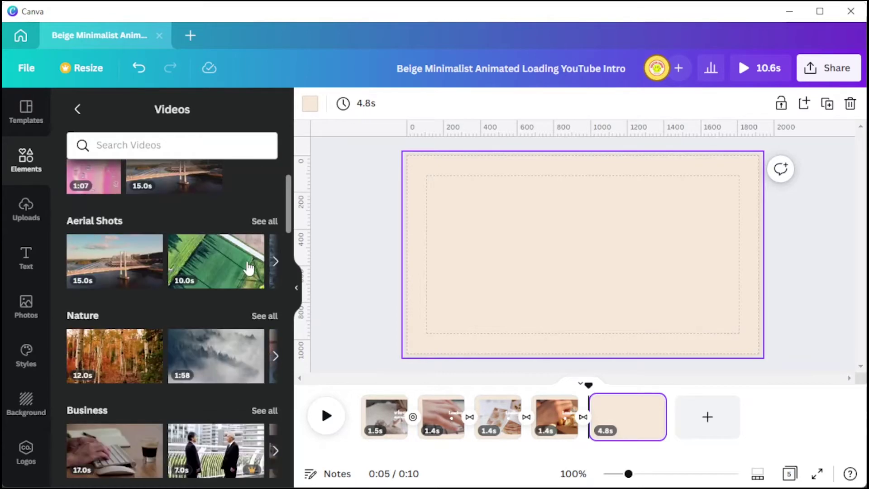
left_click(237, 290)
scroll(144, 382, "down", 2)
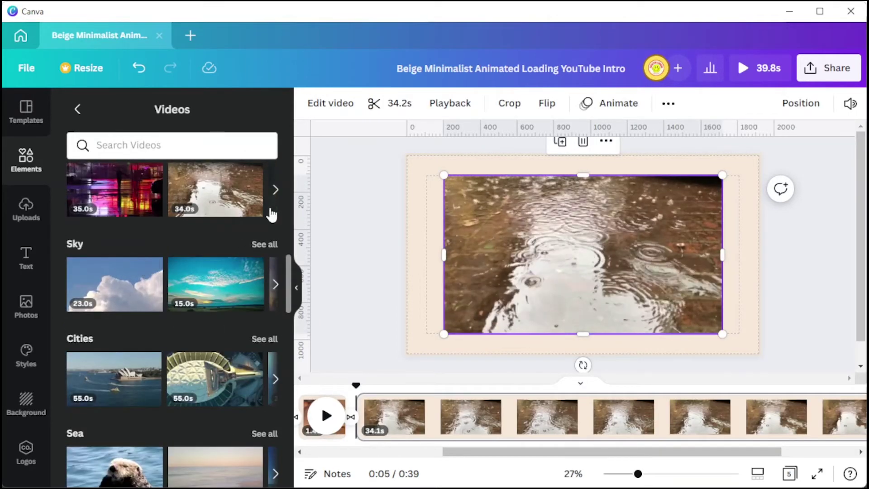
Step: Look through more Rain clips, the other stock video categories and the uploaded videos
scroll(272, 212, "up", 2)
left_click(275, 279)
left_click(275, 279)
left_click(275, 280)
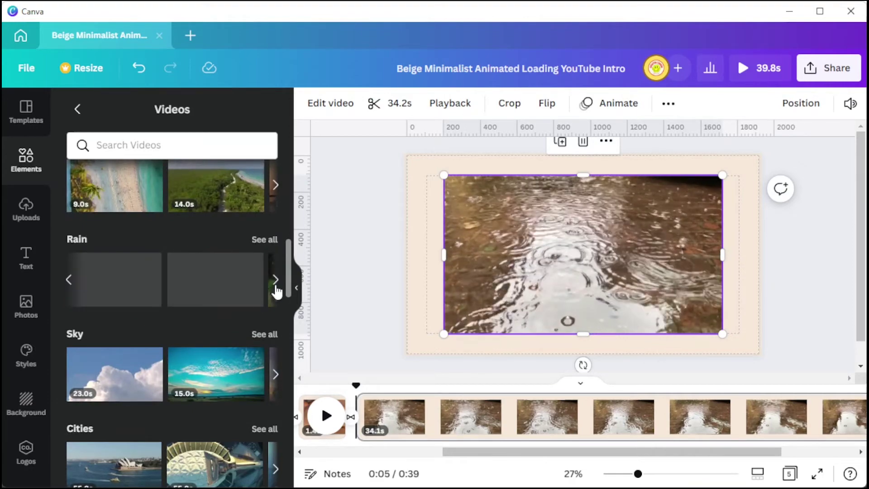
scroll(275, 289, "down", 20)
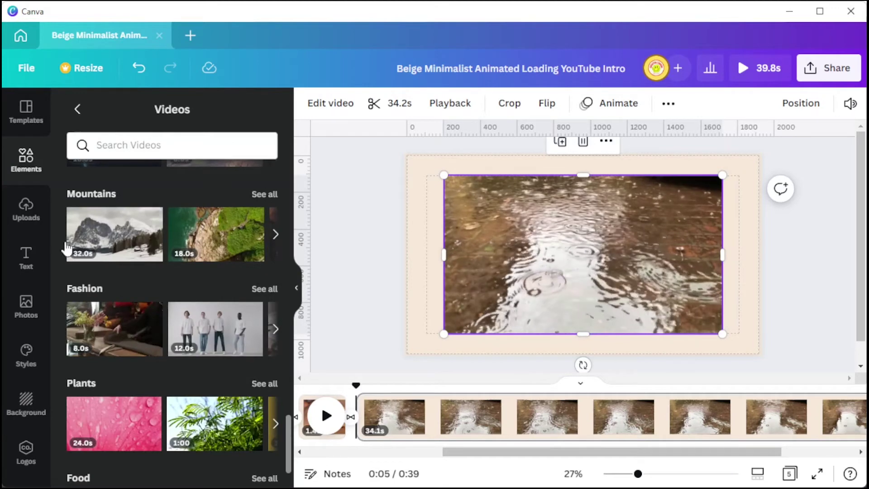
left_click(26, 206)
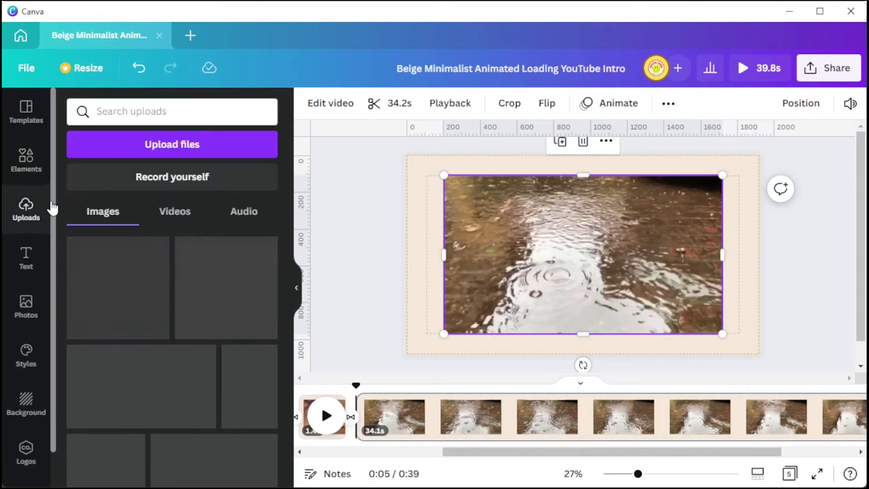
left_click(162, 216)
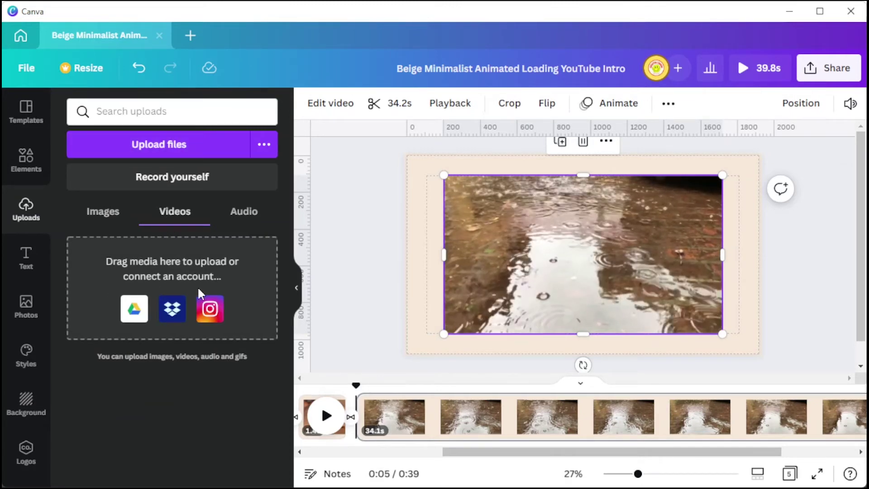
Step: Add a heading reading "CREATOR CANVAS" over the rain video on the fifth page
left_click(26, 258)
left_click_drag(101, 156, 486, 256)
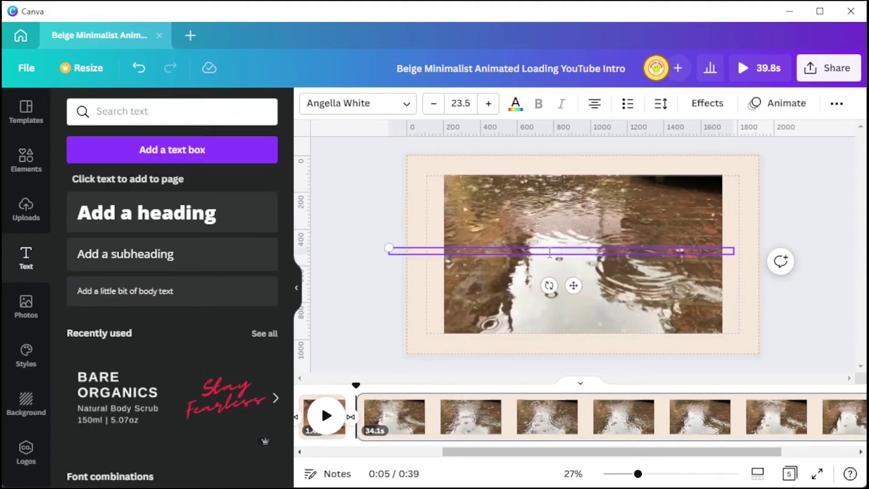
left_click(323, 239)
left_click(147, 212)
type("CREATOR CANVAS")
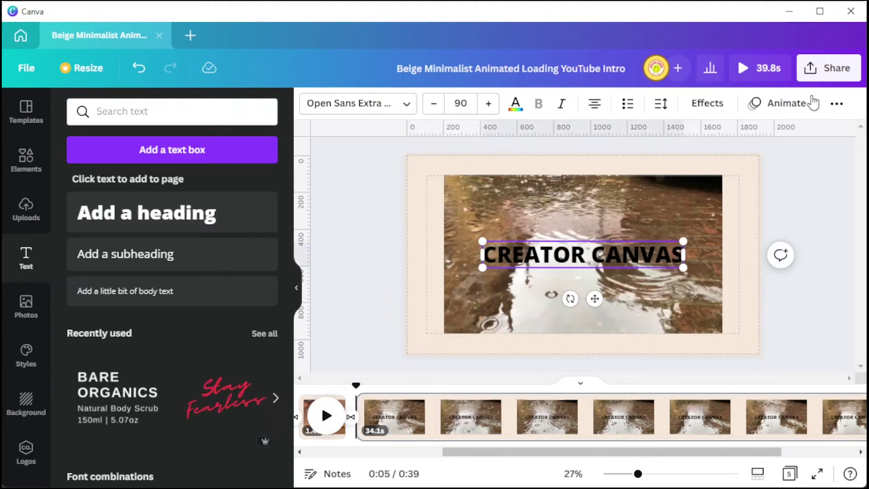
Step: Apply the Typewriter text animation to the "CREATOR CANVAS" heading
left_click(796, 106)
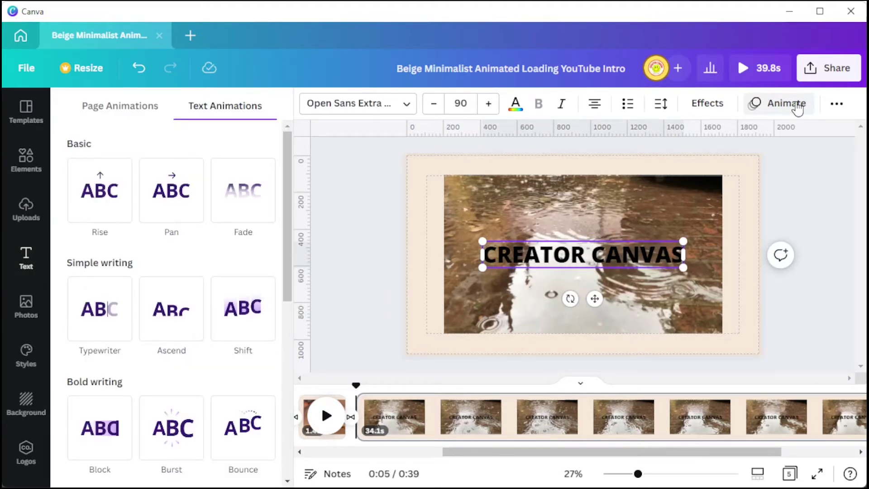
scroll(254, 293, "down", 2)
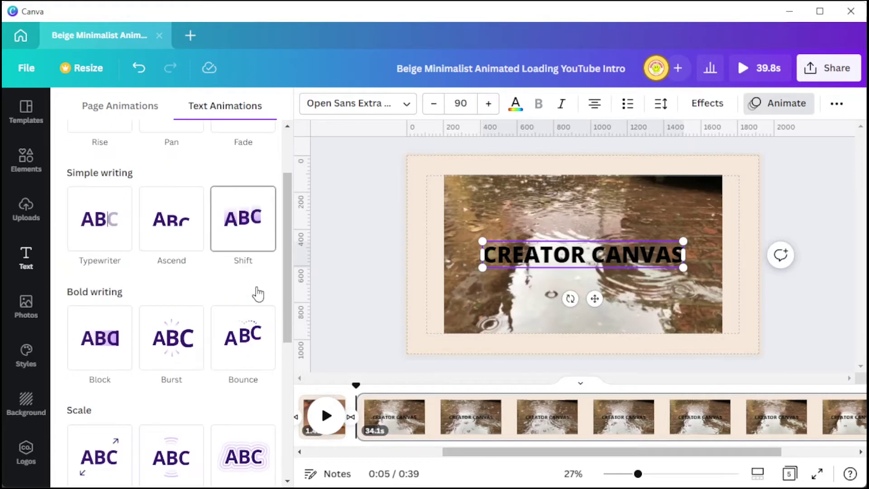
left_click(122, 235)
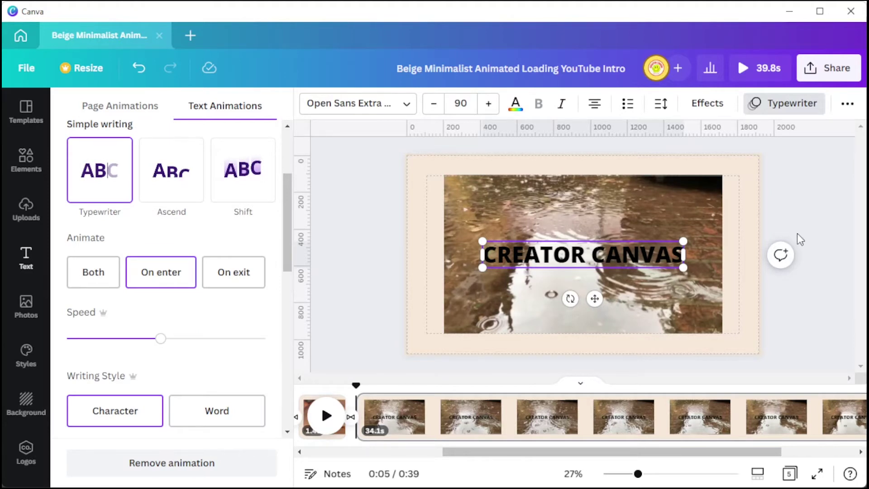
left_click(771, 304)
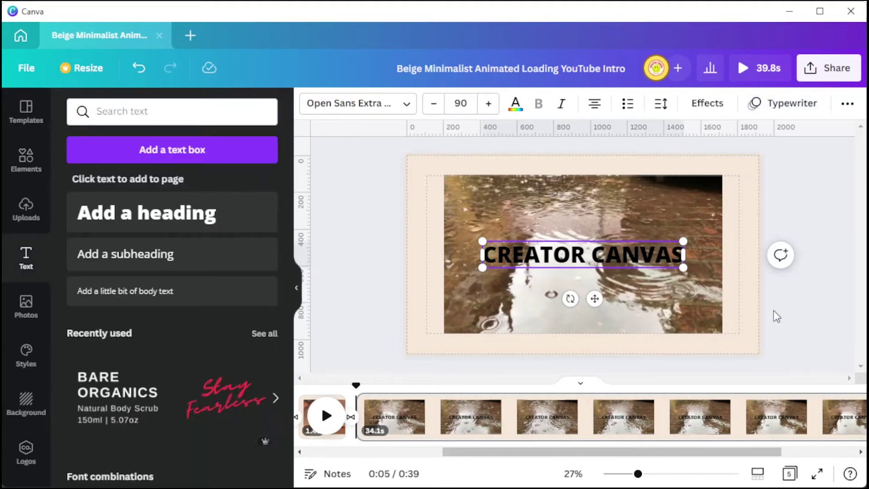
Step: Apply the Scrapbook page animation from the Exaggerate group to the fifth page
left_click(656, 419)
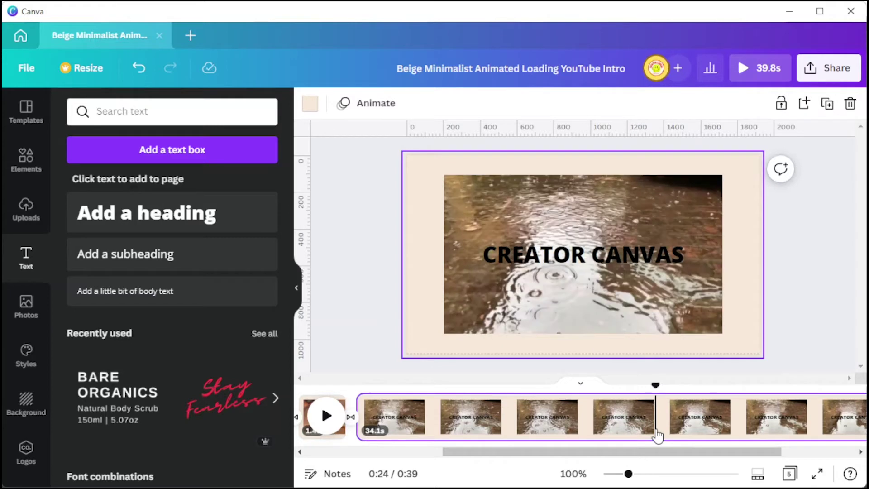
left_click(357, 108)
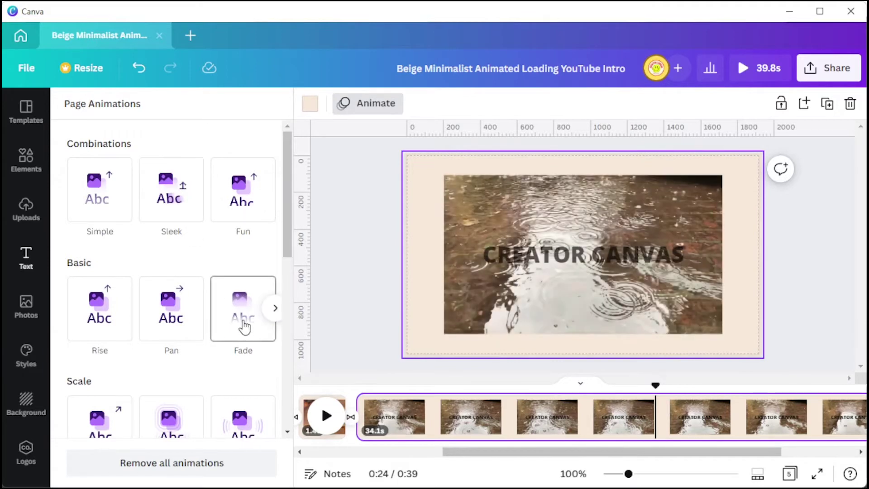
scroll(244, 326, "down", 4)
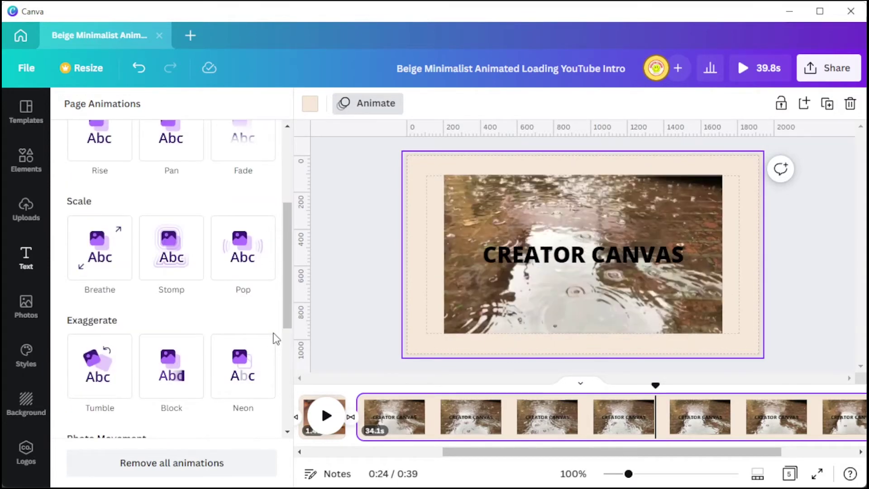
left_click(274, 366)
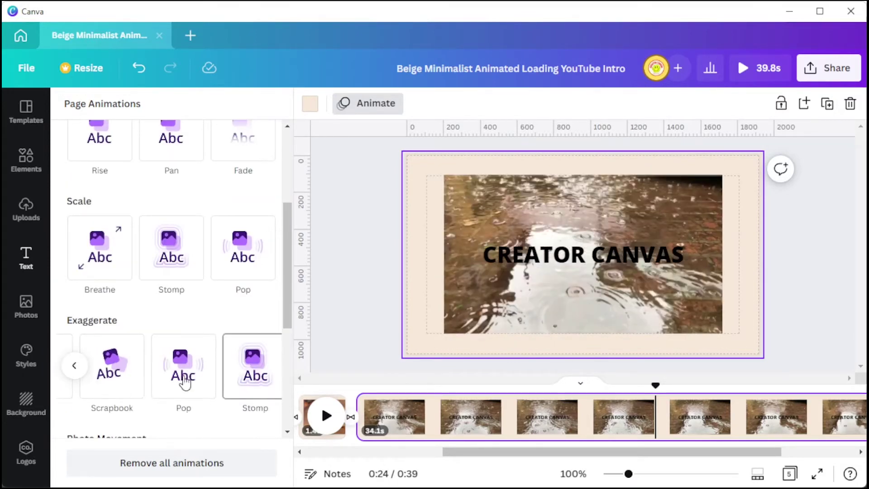
left_click(118, 385)
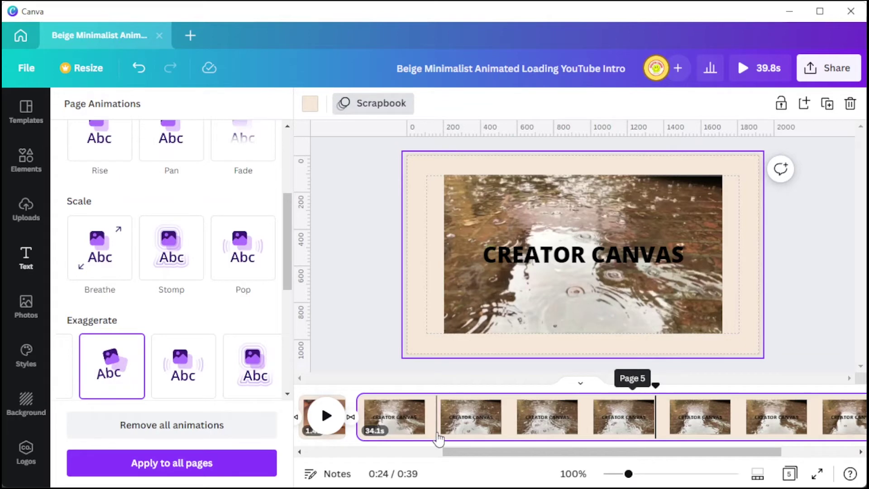
Step: Shorten the fifth page to 8.0 seconds in the timeline
scroll(452, 438, "right", 3)
left_click_drag(778, 417, 713, 416)
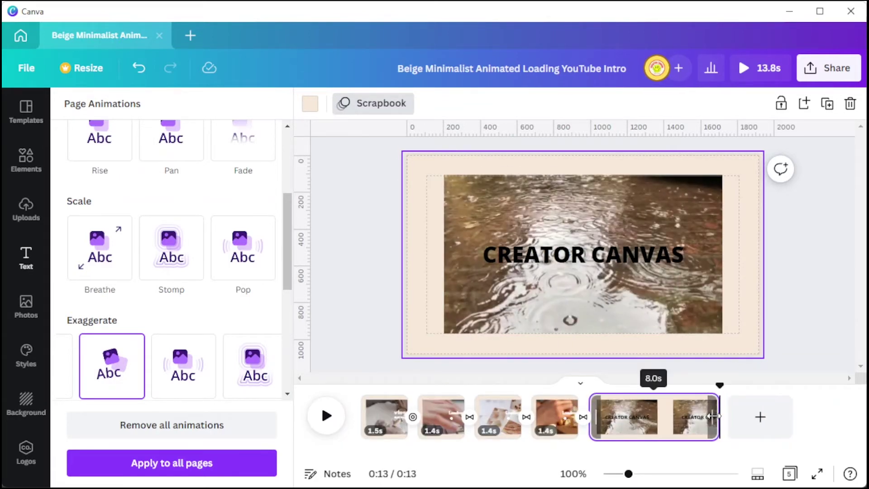
right_click(611, 425)
left_click_drag(653, 434, 637, 431)
left_click(620, 429)
Step: Change the transition between the fourth and fifth pages to Match & Move with a duration of 0.14 seconds
left_click(584, 420)
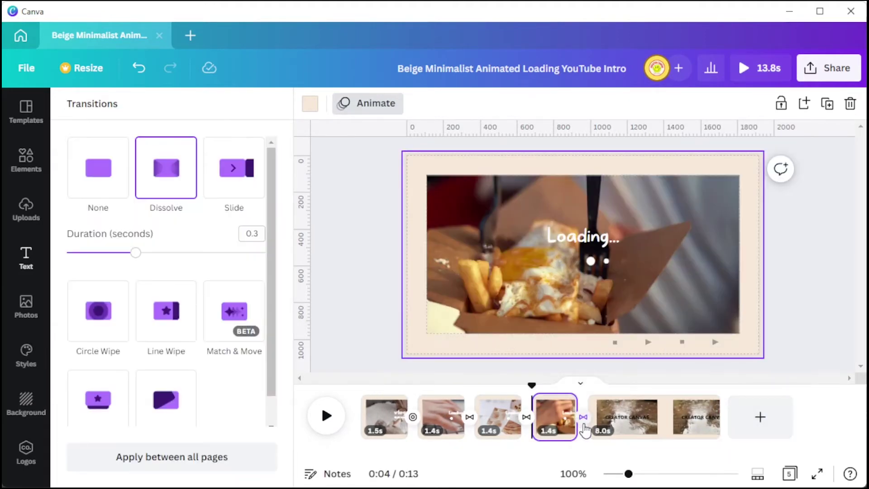
scroll(272, 291, "down", 2)
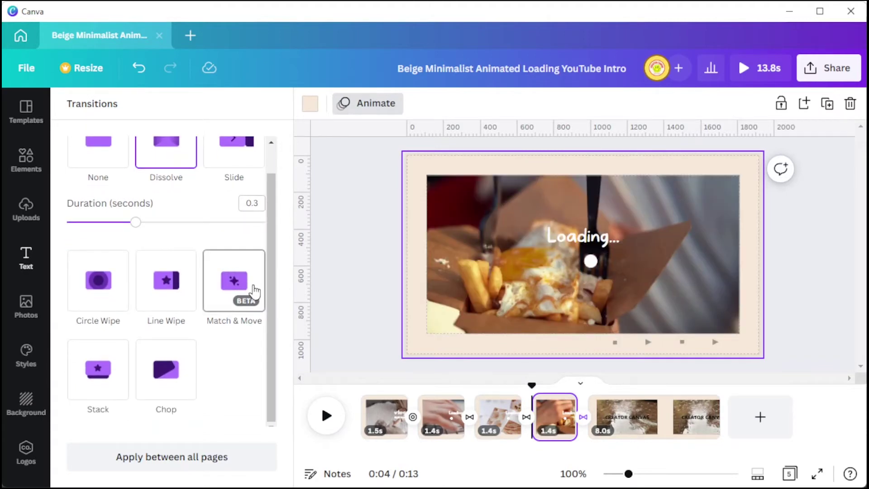
left_click(255, 291)
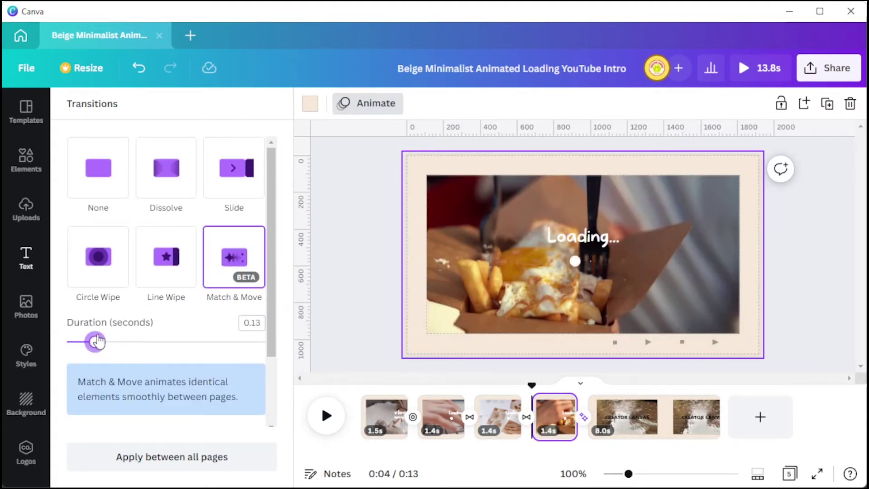
left_click_drag(97, 342, 98, 342)
scroll(226, 354, "down", 2)
scroll(234, 331, "up", 2)
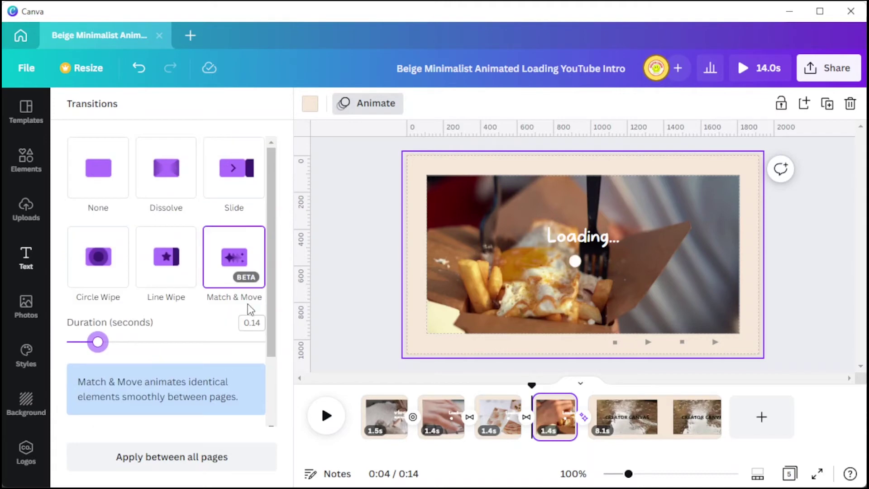
Step: Preview the transition from the fourth page into the "CREATOR CANVAS" page
left_click_drag(533, 386, 558, 386)
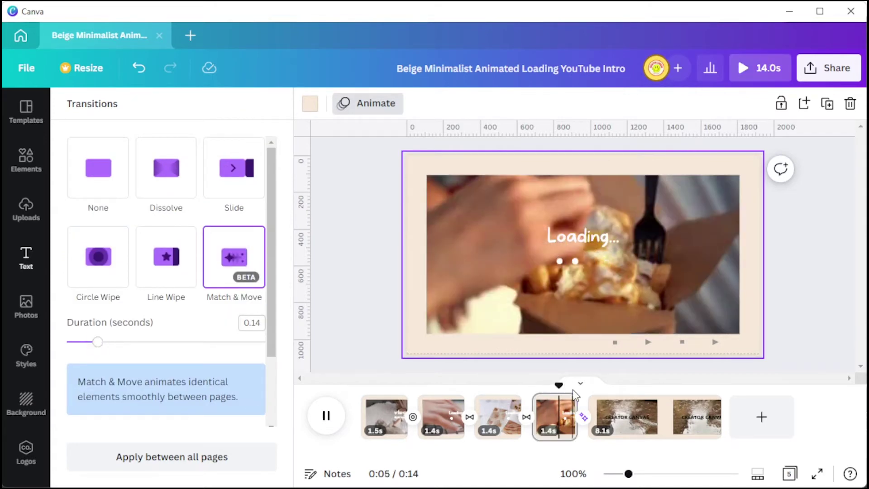
left_click(565, 394)
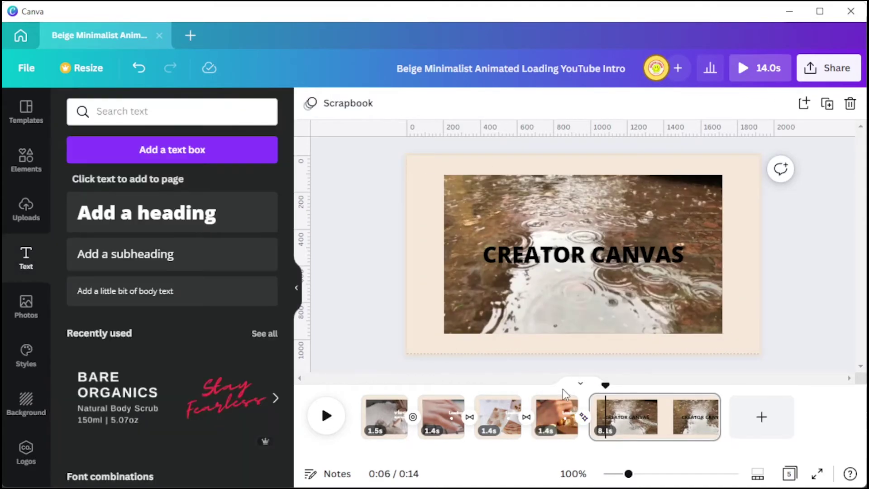
key("space")
left_click(650, 344)
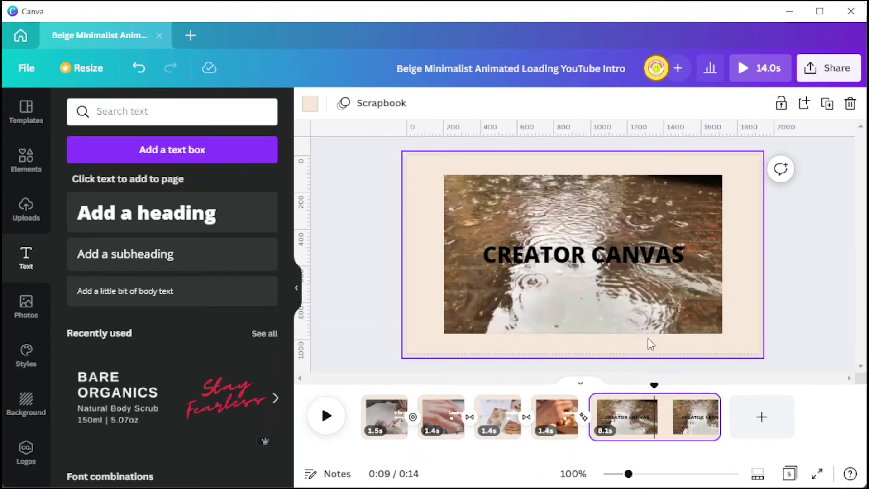
Step: Adjust the crop of the rain puddle footage on the fifth page
double_click(650, 317)
left_click_drag(722, 333, 721, 229)
left_click(784, 289)
Step: Title the first page "Creator Canvas" in a wider centred text box and move the subtitle "FASHION PORTFOLIO" lower beneath it
left_click(633, 290)
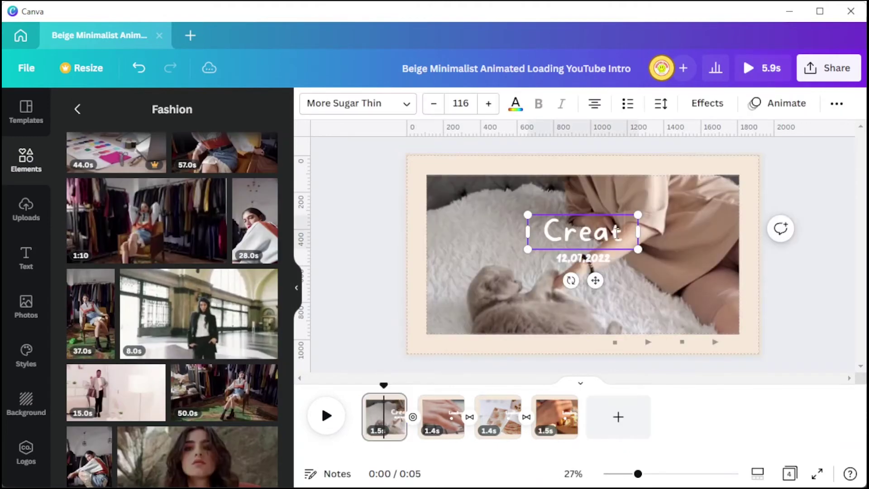
type("or Canvas")
left_click_drag(638, 267, 799, 255)
left_click_drag(697, 233, 613, 232)
left_click_drag(610, 259, 610, 284)
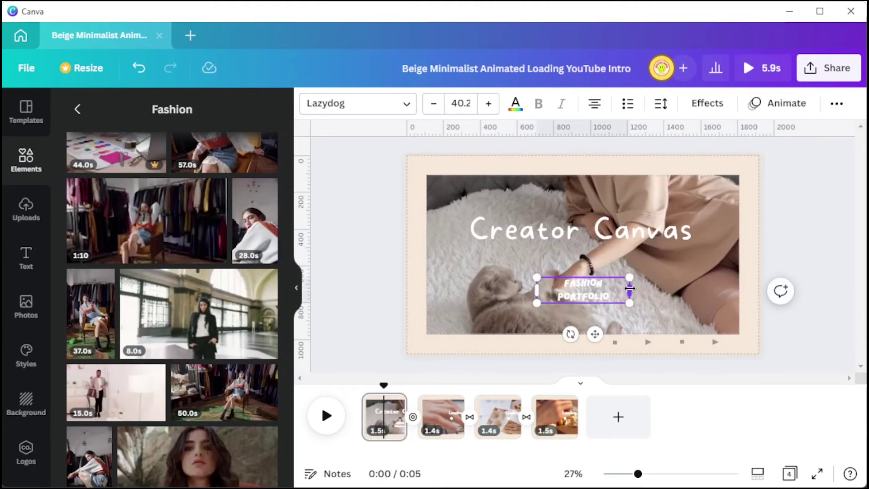
Step: Apply the Typewriter text animation to the first page's title and subtitle
left_click(629, 231)
left_click(787, 103)
left_click(100, 170)
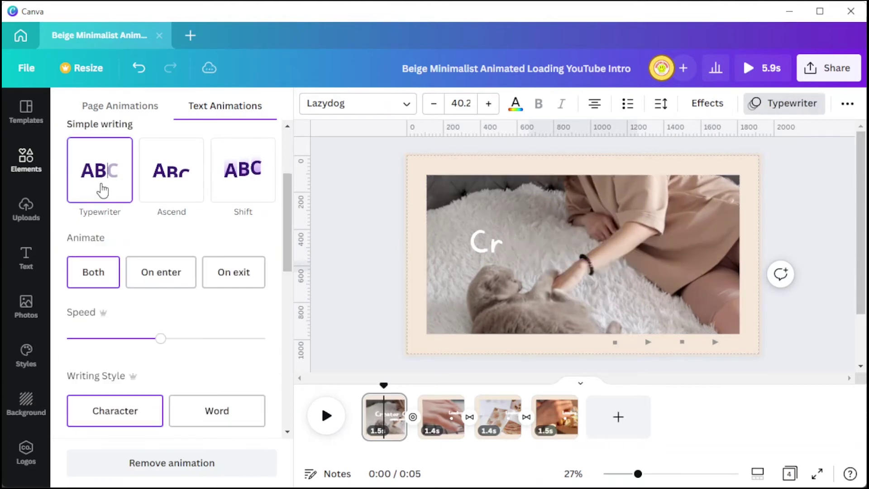
Step: Replace the first page's footage with the 24-second clip of two people in red and white suits, and play the page
scroll(252, 204, "down", 5)
left_click_drag(221, 376, 583, 255)
left_click_drag(406, 417, 750, 417)
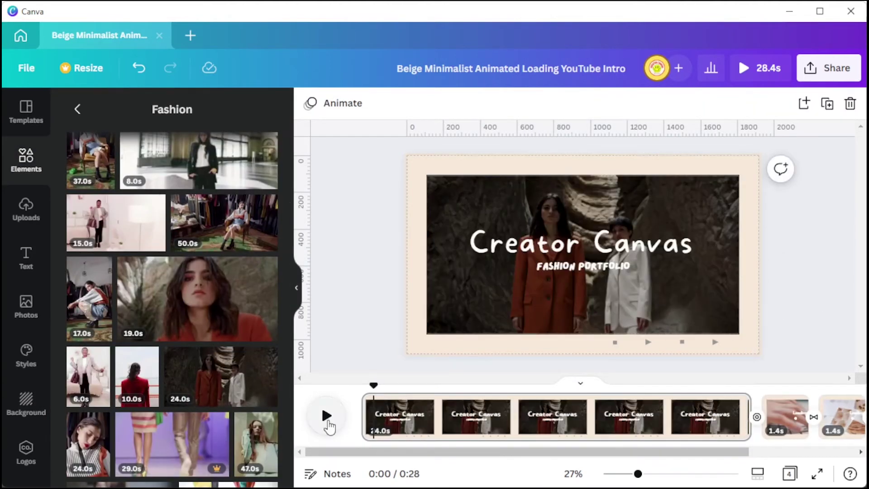
left_click(329, 425)
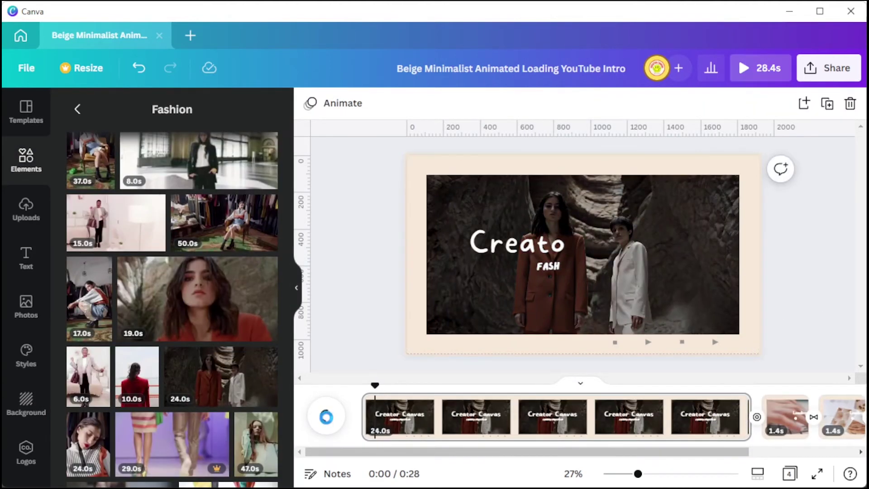
left_click(506, 199)
left_click(507, 199)
left_click(336, 416)
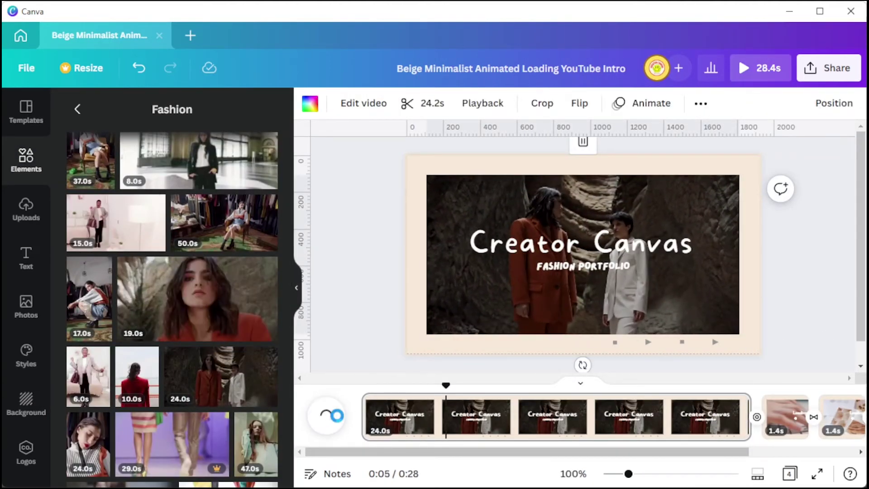
Step: Trim the first page's clip to 5.0 seconds
left_click(363, 103)
left_click(432, 102)
left_click_drag(805, 103, 470, 104)
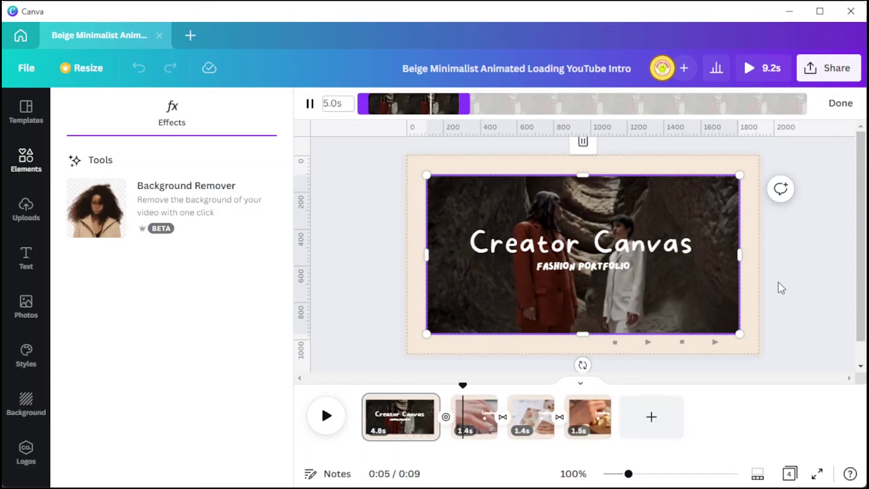
left_click(778, 281)
Step: Delete the "Loading..." text from the second page
scroll(181, 333, "down", 10)
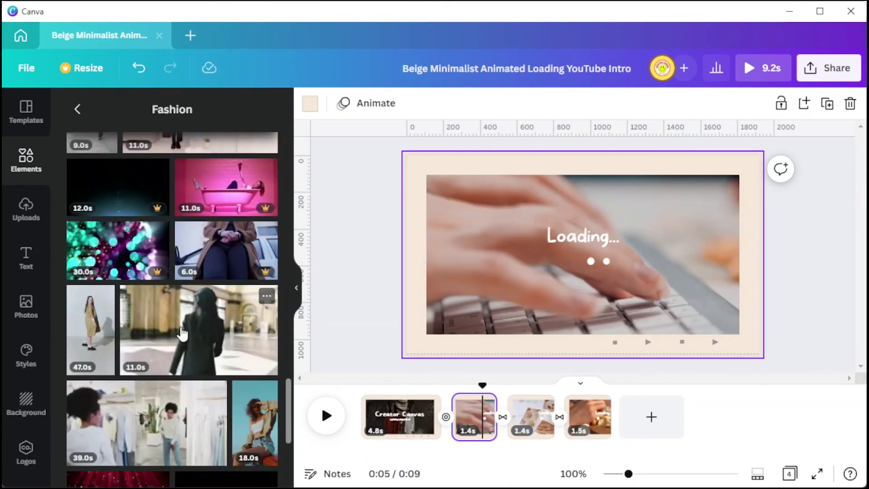
scroll(181, 333, "down", 5)
left_click(580, 238)
key("Delete")
Step: Replace the second page's footage with the 11-second close-up of a long-haired woman and trim it to 5.0 seconds
scroll(181, 294, "down", 10)
scroll(245, 331, "down", 10)
left_click_drag(224, 374, 515, 286)
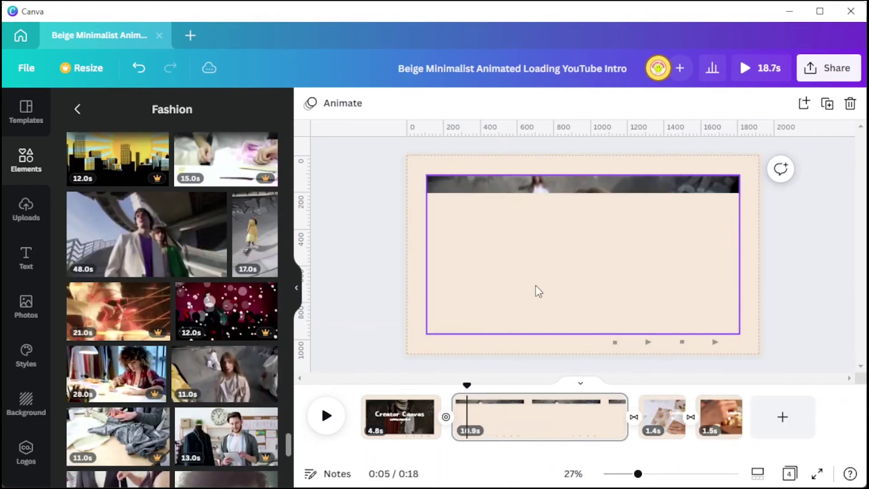
left_click(421, 101)
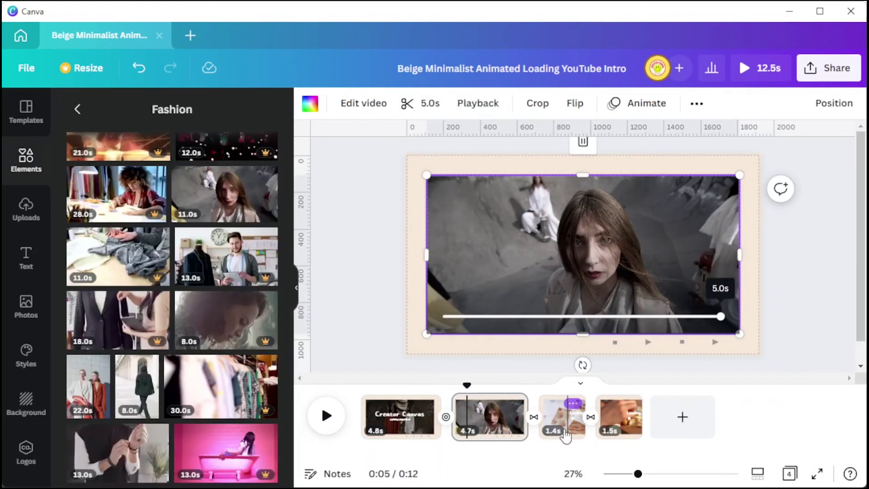
Step: Delete the loading text from the third page and replace its footage with the 13-second clip of women on a skate ramp
left_click(561, 417)
left_click(584, 262)
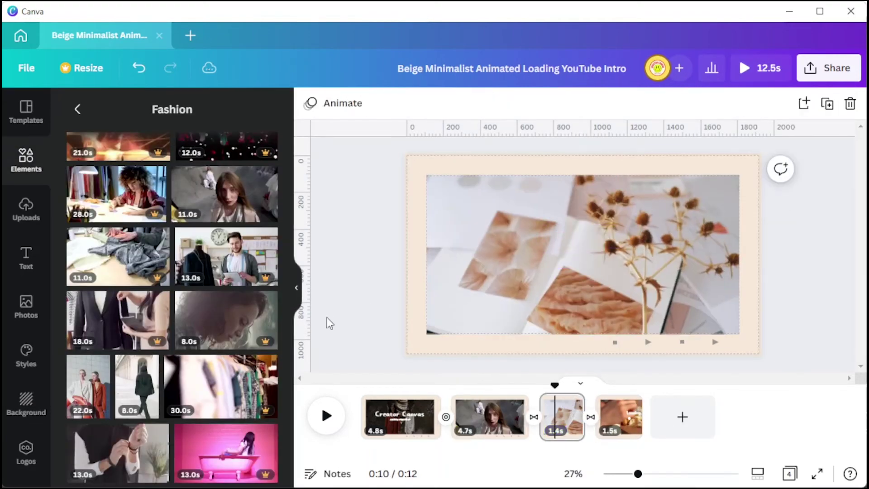
scroll(136, 285, "down", 15)
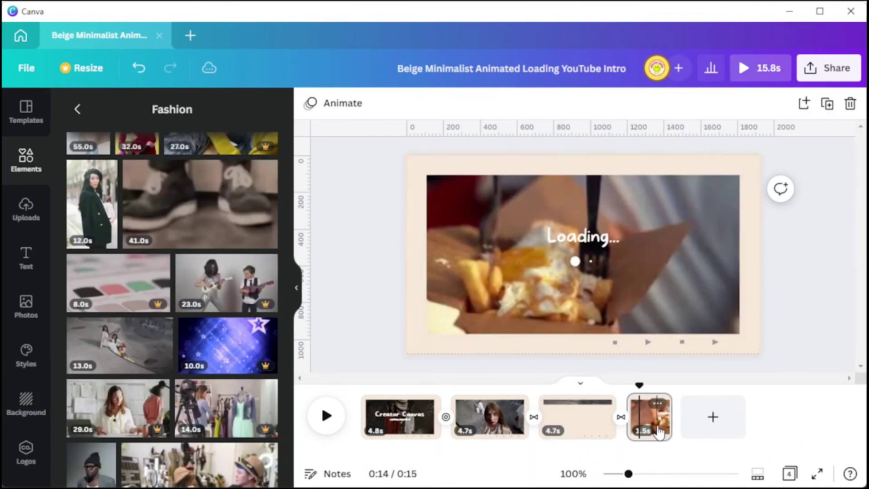
Step: Replace the fourth page's footage with the clip of women posing in a photo studio and trim it to 5.0 seconds
scroll(125, 375, "down", 3)
scroll(125, 375, "down", 5)
left_click_drag(157, 413, 534, 305)
left_click(441, 117)
Step: Search the elements library for "y2k"
left_click(26, 160)
left_click(151, 113)
type("y2k")
key("Return")
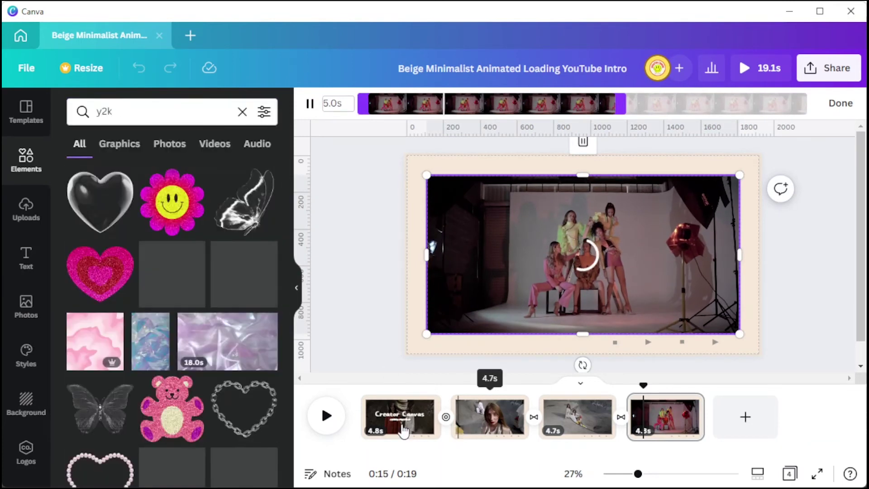
Step: Change the first page title's font to the recently used Agrandir Grand and resize its text box to a smaller size
left_click(403, 430)
left_click(583, 240)
left_click(358, 102)
left_click(195, 313)
left_click_drag(733, 302, 651, 280)
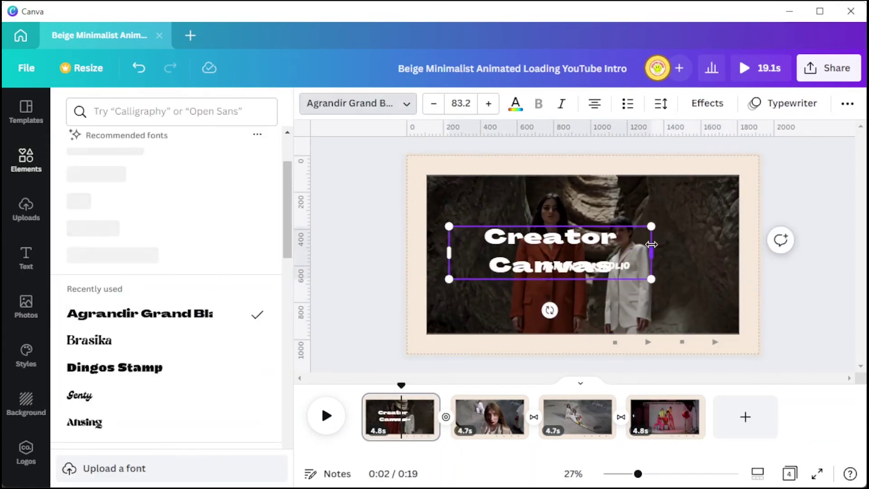
Step: Apply the Hollow text effect to the title and tighten its line spacing
double_click(549, 251)
left_click(707, 103)
left_click(660, 103)
left_click_drag(742, 174, 719, 174)
Step: Retype the title as "CREATOR CANVAS" at size 143 and centre it over the first page's footage
left_click(588, 263)
key("ctrl+a")
type("CREATOR CANVAS")
left_click(670, 299)
left_click(615, 271)
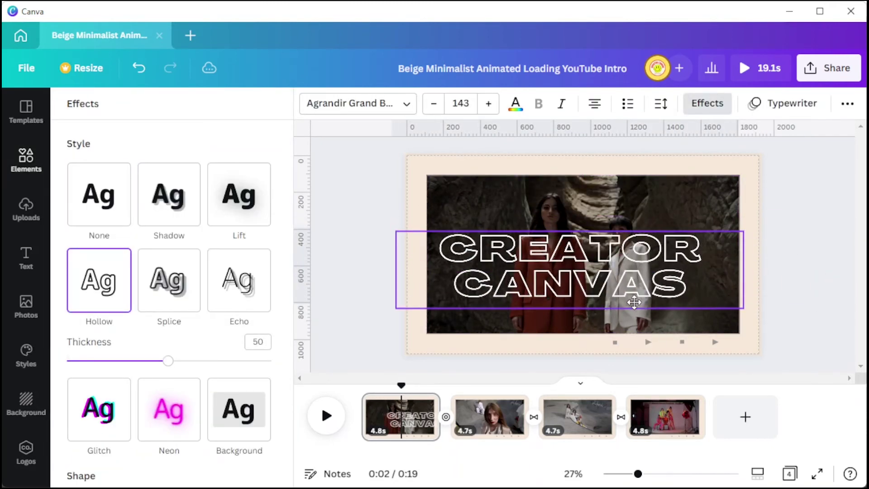
left_click_drag(634, 303, 646, 287)
Step: Narrow the y2k results to videos and use the 17-second red and pink clip as the first page's background
scroll(233, 277, "down", 6)
scroll(233, 278, "down", 4)
left_click(214, 144)
scroll(121, 355, "down", 8)
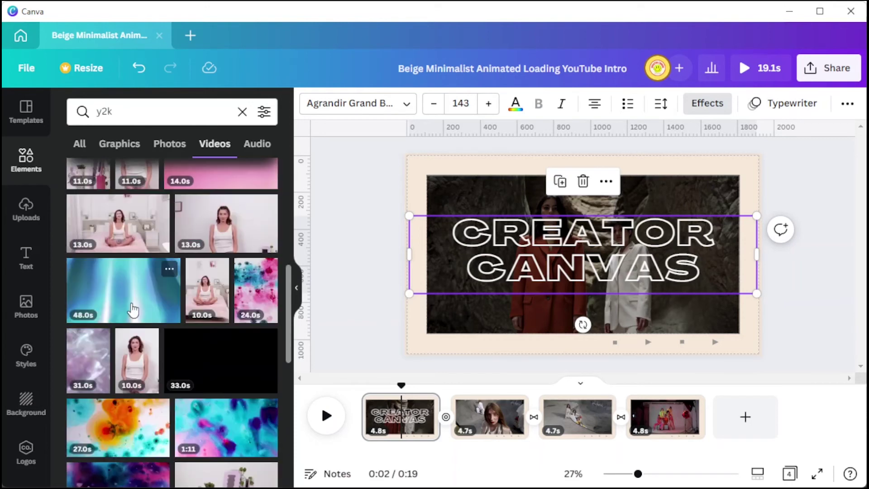
scroll(132, 310, "down", 5)
left_click(91, 312)
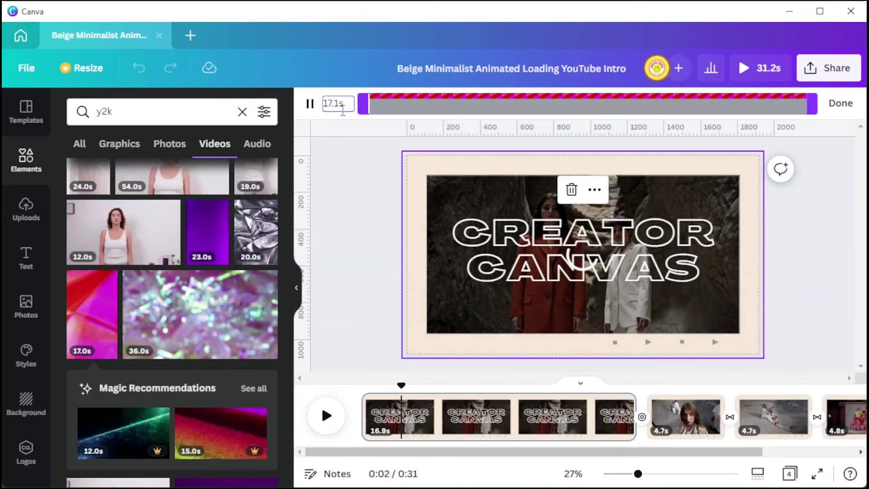
Step: Trim the first page's background video to 5 seconds
left_click(342, 107)
type("5")
key("Return")
left_click(781, 283)
Step: Use the 10-second lavender texture clip as the second page's background and trim it to 5 seconds
scroll(136, 272, "down", 8)
left_click(501, 416)
left_click_drag(137, 260, 421, 295)
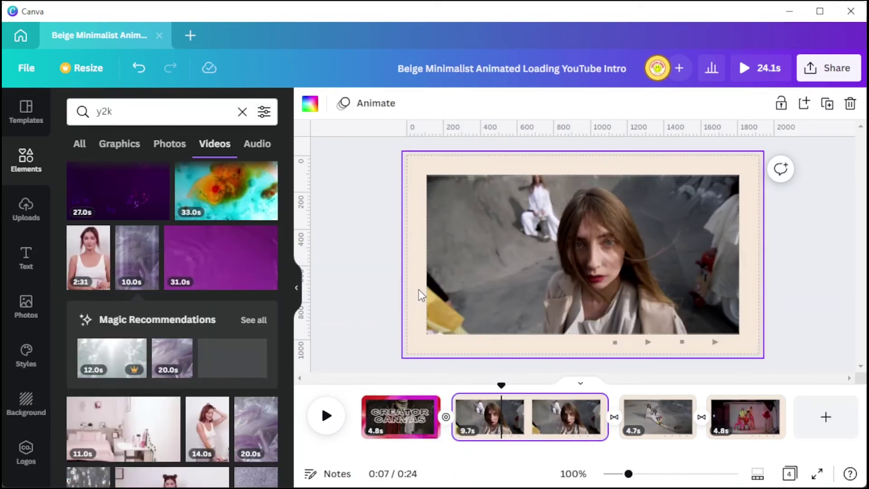
left_click(410, 252)
left_click(383, 104)
left_click_drag(343, 104, 316, 107)
type("5")
key("Return")
Step: Use the 18-second sparkling light clip as the third page's background and trim it to 5 seconds
left_click(557, 417)
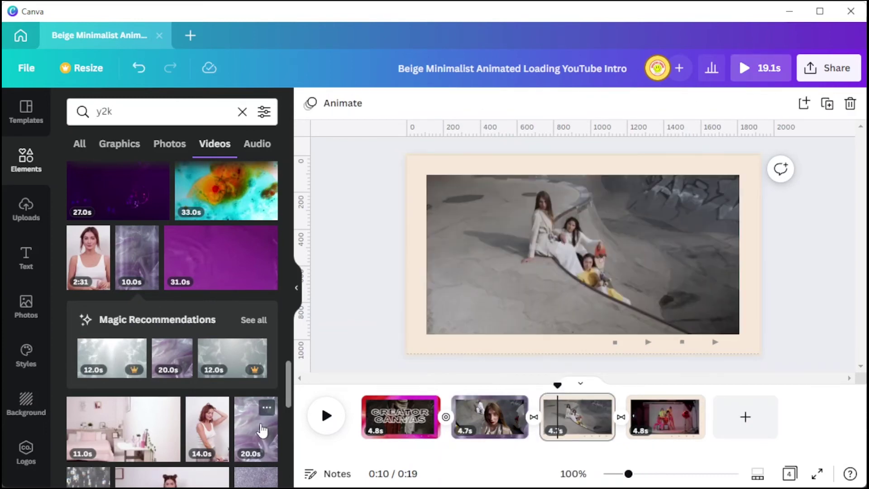
scroll(97, 362, "down", 10)
scroll(113, 344, "up", 10)
scroll(129, 362, "down", 4)
left_click_drag(90, 317, 415, 292)
left_click(423, 104)
left_click_drag(347, 105, 258, 108)
type("5")
key("Return")
Step: Use the 15-second silver glitter clip as the fourth page's background and trim it to 5 seconds
left_click(681, 414)
scroll(256, 394, "up", 2)
scroll(255, 394, "down", 2)
left_click_drag(255, 220, 456, 156)
left_click(423, 104)
left_click_drag(347, 105, 319, 106)
type("5")
key("Return")
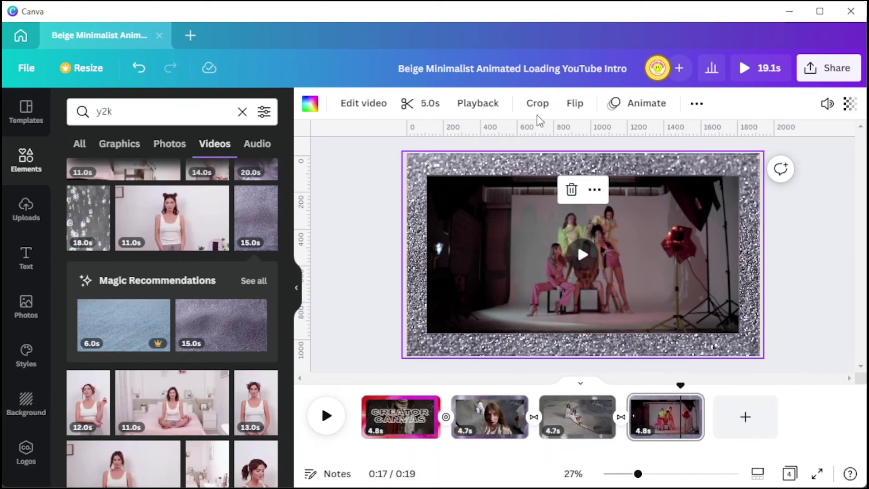
Step: Flip the fourth page's glitter background video
left_click(575, 103)
left_click(615, 165)
left_click(806, 244)
Step: Preview the first page and add the audio track "Boom Boom Boom (Instrumental Version)" from the y2k results
left_click(401, 415)
left_click(761, 68)
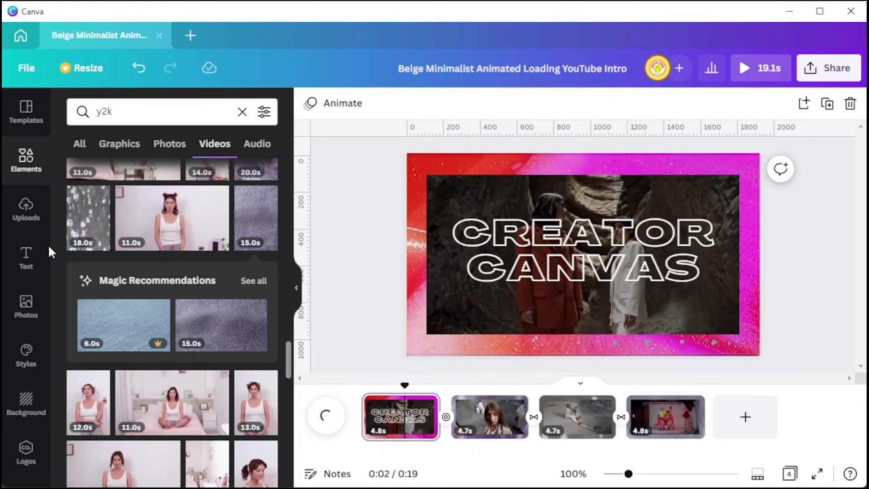
left_click(255, 144)
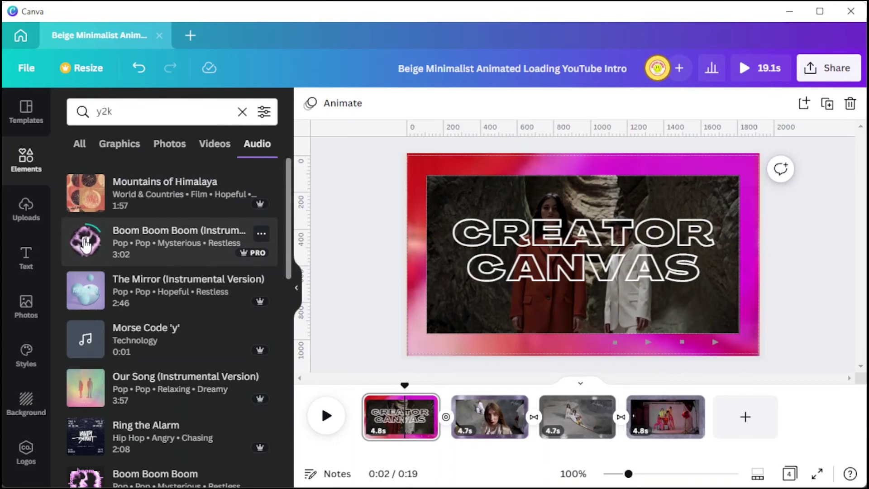
scroll(86, 344, "down", 2)
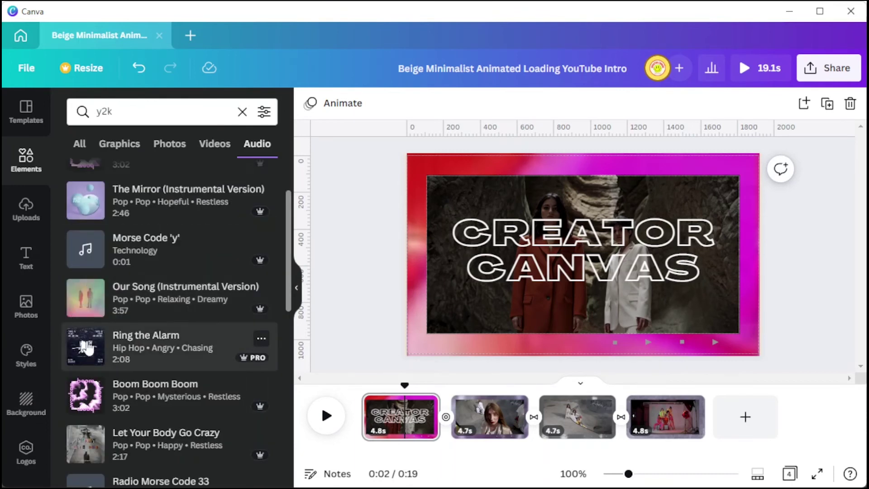
scroll(87, 353, "up", 2)
left_click(145, 244)
Step: Align the audio track with the start of the video, play the design and collapse the library panel
left_click(413, 433)
left_click_drag(408, 433, 362, 433)
left_click(326, 409)
left_click(804, 104)
left_click(365, 254)
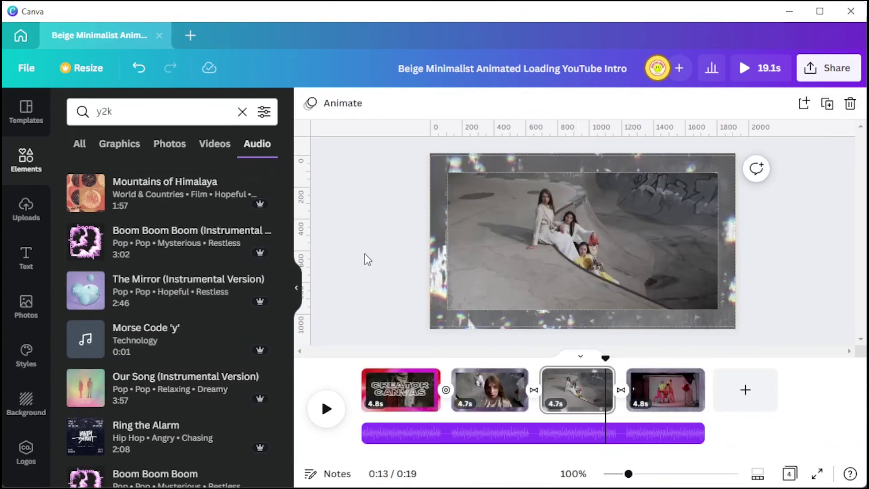
left_click(296, 288)
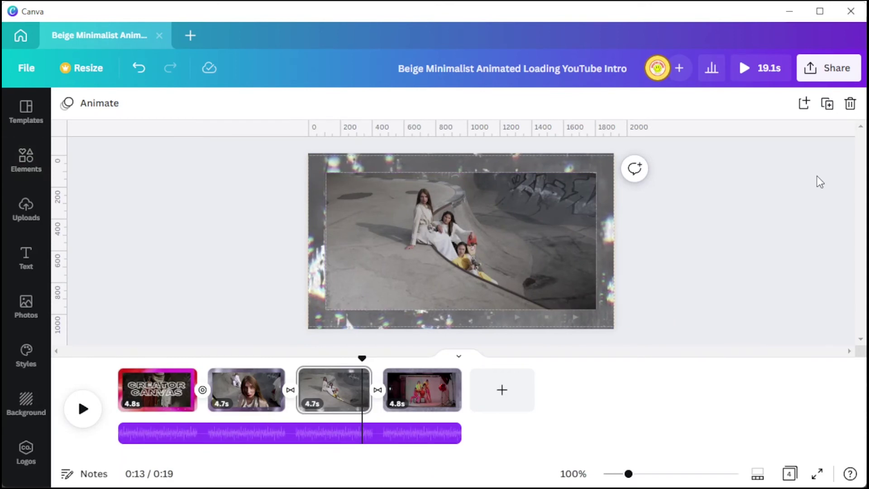
Step: Download all four pages of the design as an MP4 Video
left_click(828, 68)
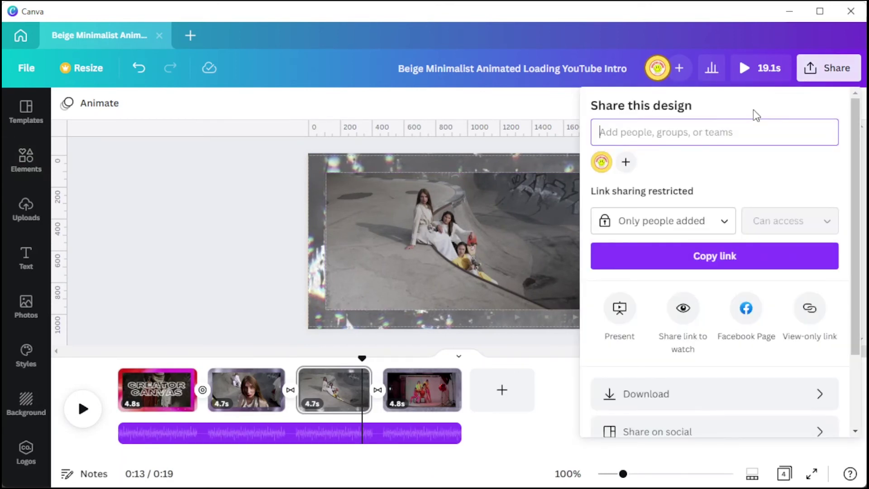
scroll(786, 167, "down", 3)
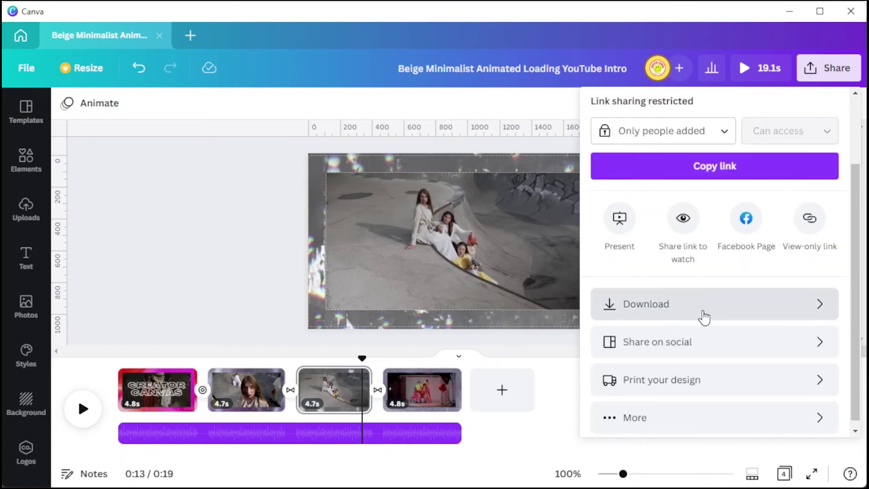
left_click(702, 317)
left_click(752, 171)
left_click(669, 282)
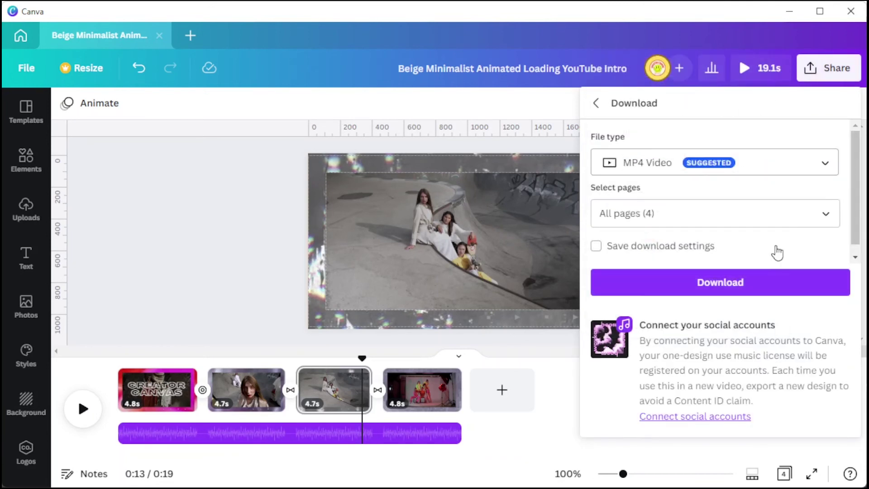
left_click(773, 281)
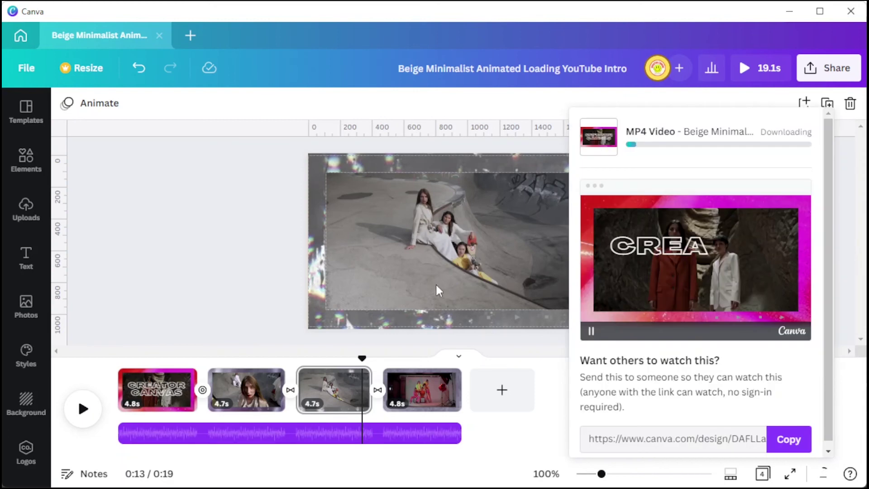
left_click(436, 285)
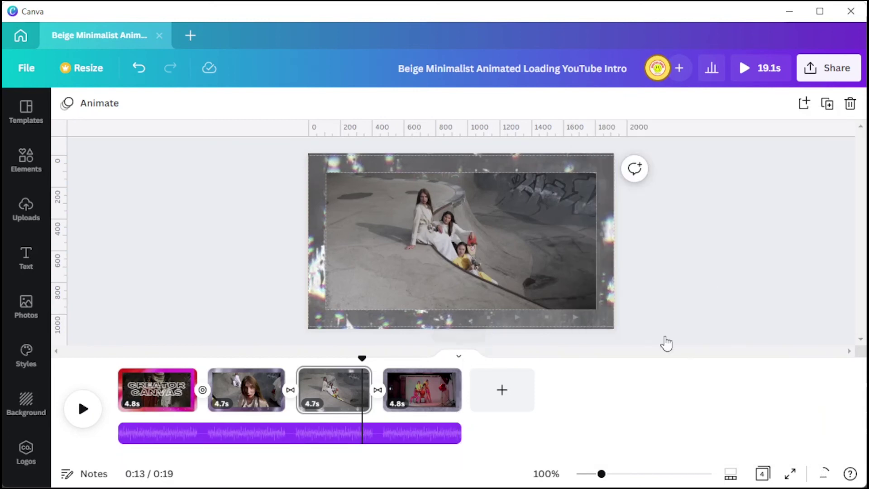